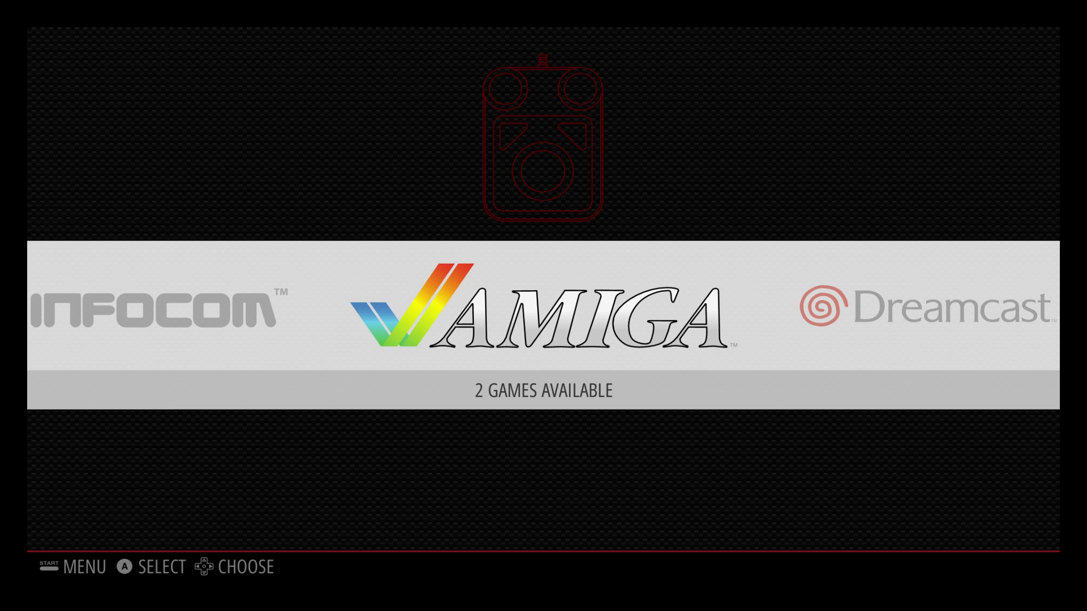
{"action": "key", "text": "Right"}
{"action": "key", "text": "Right"}
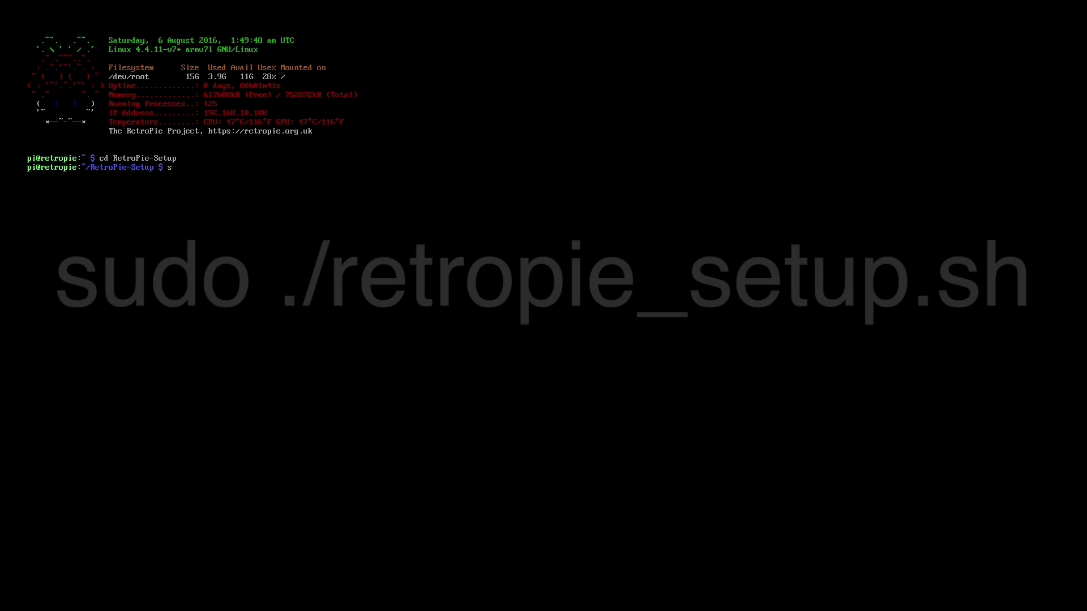
- Run the RetroPie setup script from the RetroPie-Setup folder with sudo ./retropie_setup.sh
{"action": "type", "text": "sudo ./"}
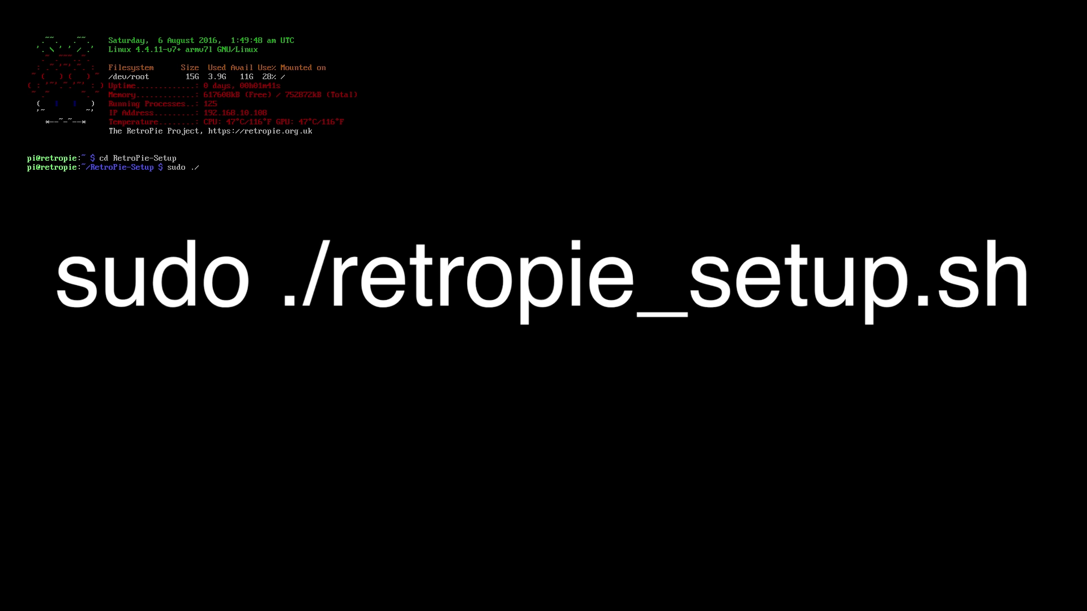
{"action": "type", "text": "retropie_setup.sh"}
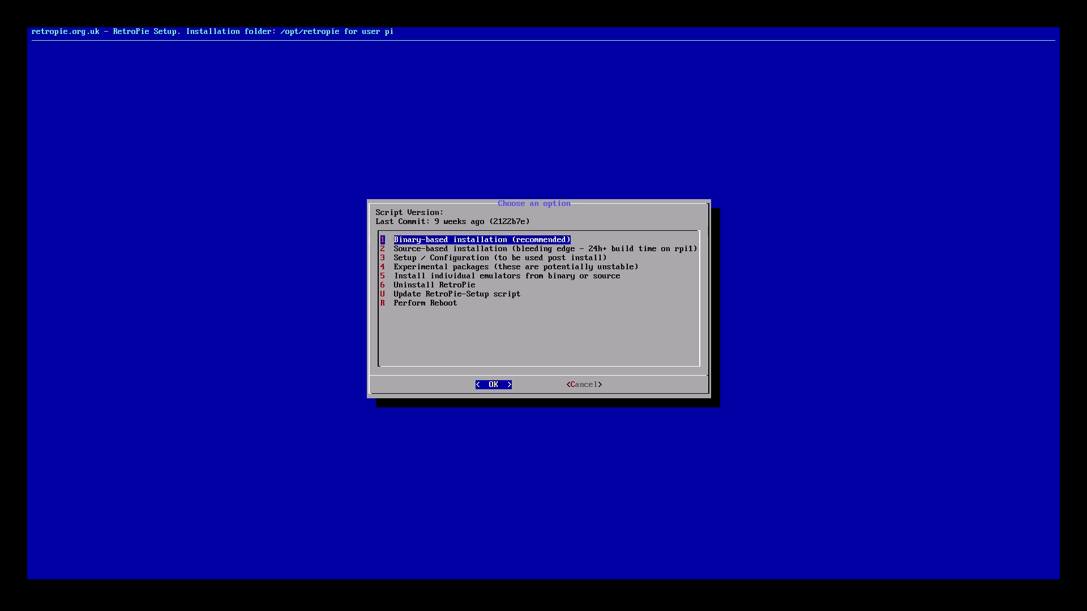
{"action": "key", "text": "Tab"}
{"action": "key", "text": "Tab"}
{"action": "key", "text": "Tab"}
{"action": "key", "text": "Tab"}
{"action": "key", "text": "Tab"}
{"action": "key", "text": "Tab"}
{"action": "key", "text": "Tab"}
{"action": "key", "text": "Tab"}
{"action": "key", "text": "Tab"}
{"action": "key", "text": "Tab"}
- Open the Setup / Configuration (to be used post install) section of the setup script
{"action": "key", "text": "Down"}
{"action": "key", "text": "Down"}
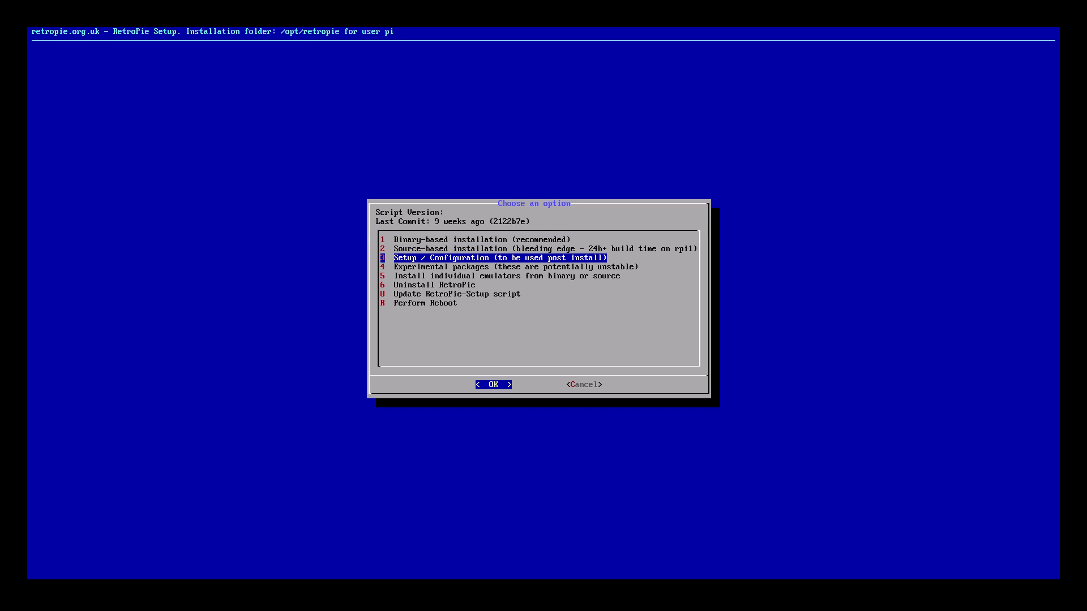
{"action": "key", "text": "Return"}
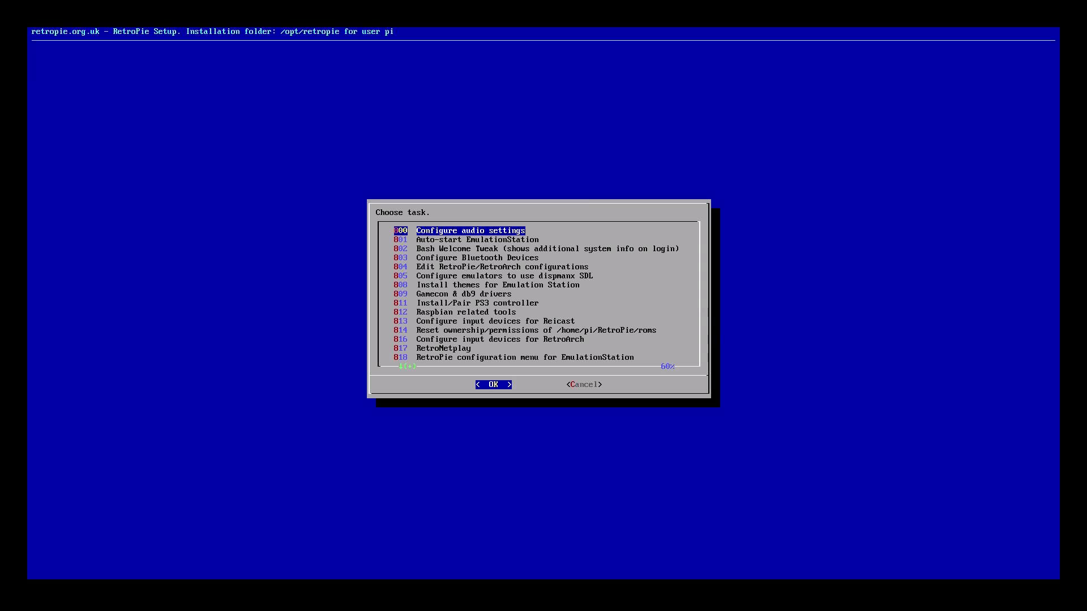
- Open task 821, the scraper for EmulationStation, from the setup tasks
{"action": "key", "text": "Down"}
{"action": "key", "text": "Down"}
{"action": "key", "text": "Down"}
{"action": "key", "text": "Down"}
{"action": "key", "text": "Down"}
{"action": "key", "text": "Down"}
{"action": "key", "text": "Down"}
{"action": "key", "text": "Down"}
{"action": "key", "text": "Down"}
{"action": "key", "text": "Down"}
{"action": "key", "text": "Down"}
{"action": "key", "text": "Down"}
{"action": "key", "text": "Down"}
{"action": "key", "text": "Down"}
{"action": "key", "text": "Down"}
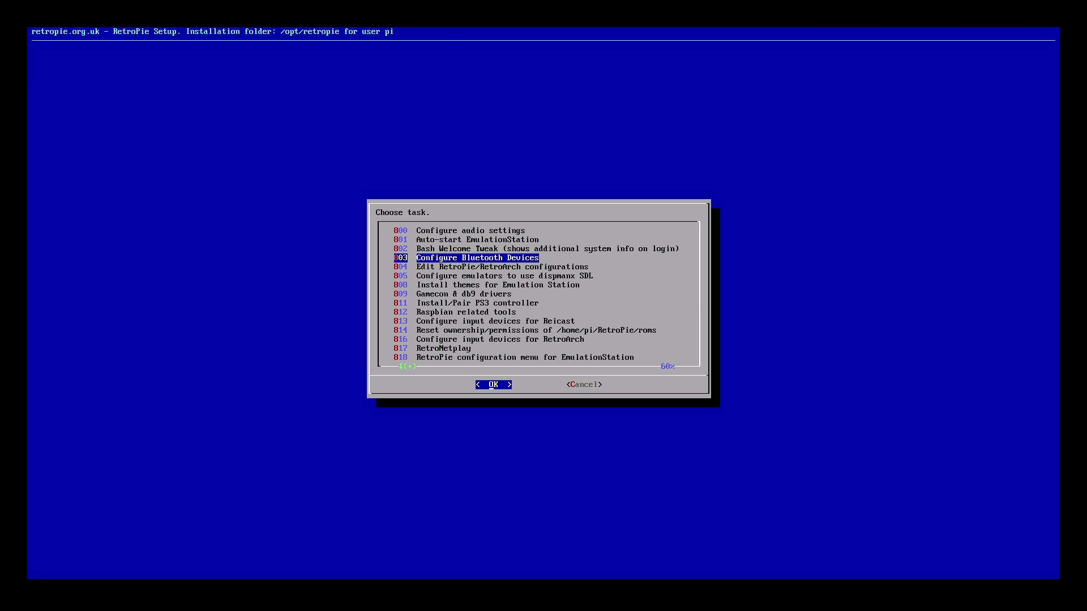
{"action": "key", "text": "Down"}
{"action": "key", "text": "Down"}
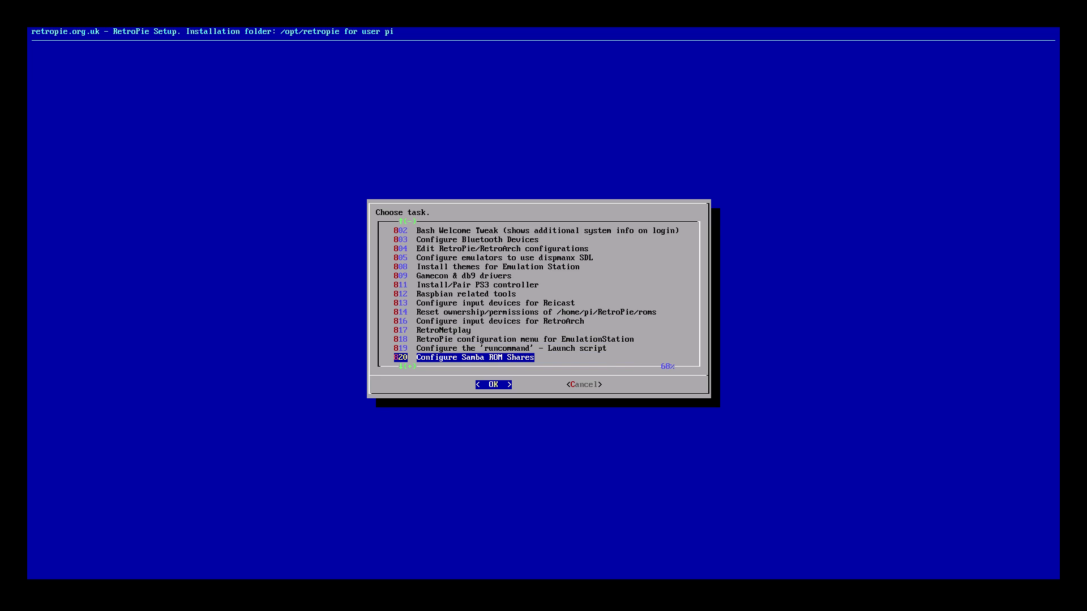
{"action": "key", "text": "Down"}
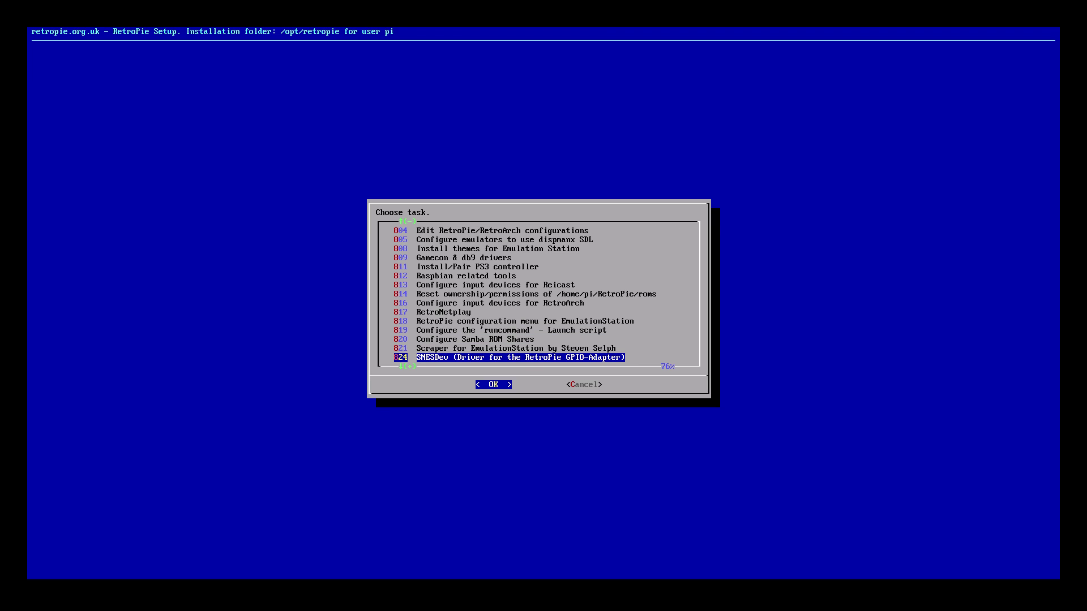
{"action": "key", "text": "Up"}
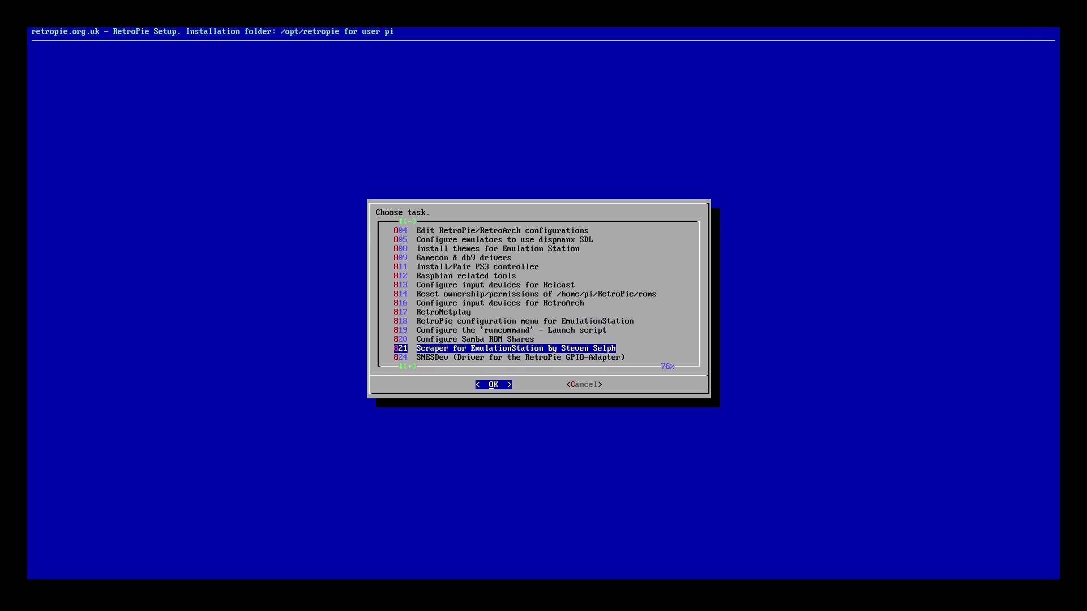
{"action": "key", "text": "Return"}
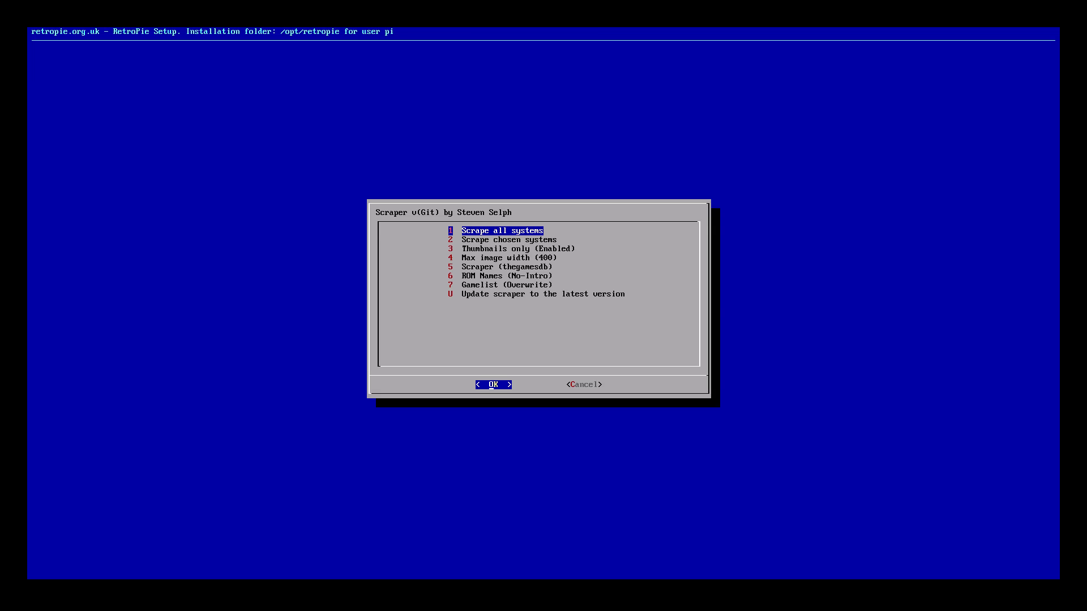
- Switch the scraper source to OpenVGDB and back to thegamesdb
{"action": "key", "text": "Down"}
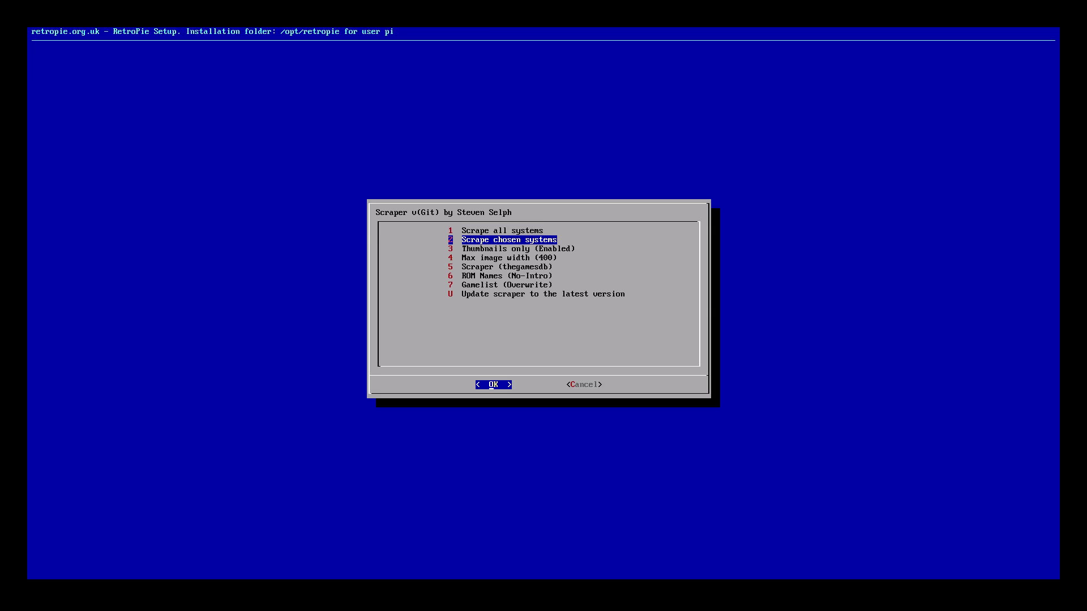
{"action": "key", "text": "Down"}
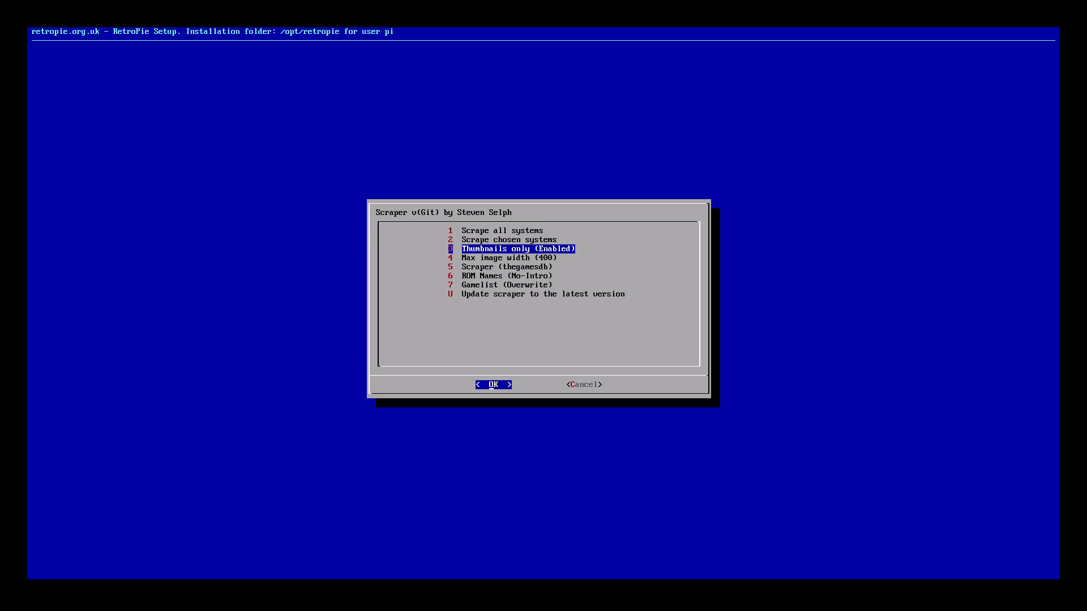
{"action": "key", "text": "Down"}
{"action": "key", "text": "Down"}
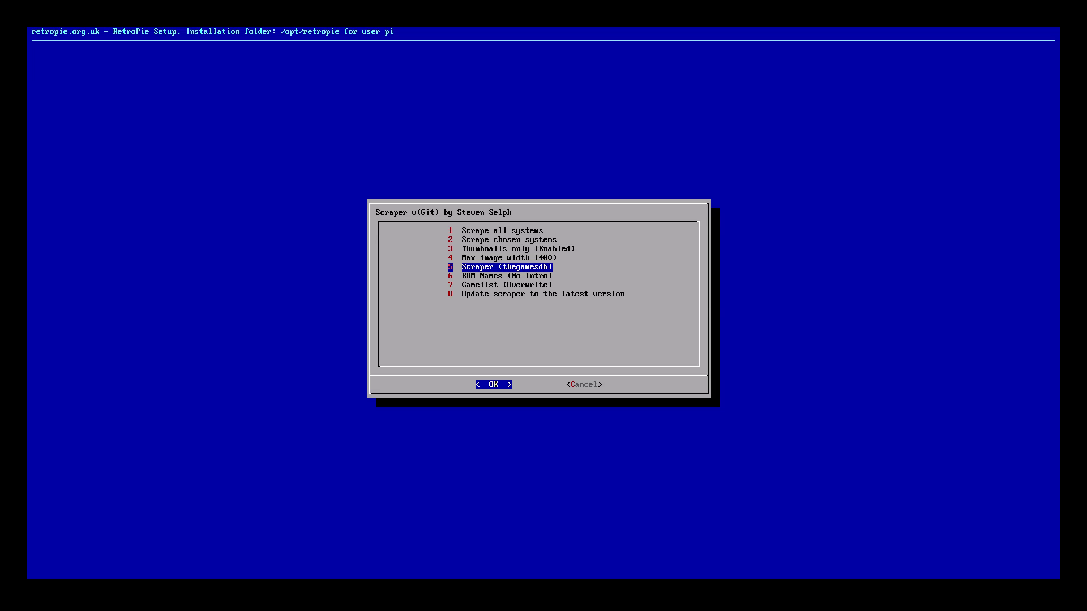
{"action": "key", "text": "Return"}
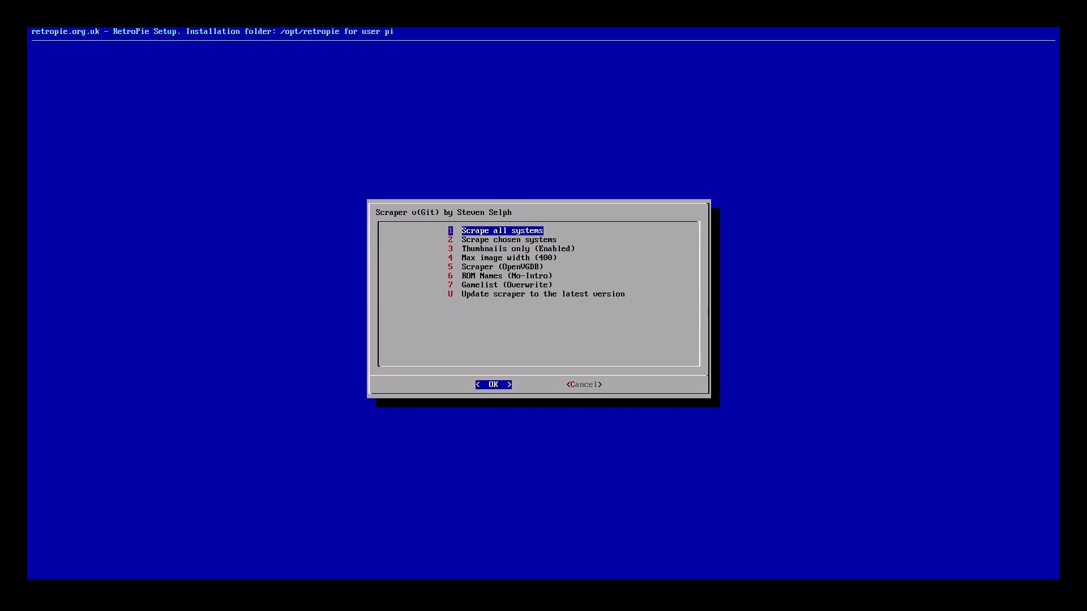
{"action": "key", "text": "Down"}
{"action": "key", "text": "Down"}
{"action": "key", "text": "Down"}
{"action": "key", "text": "Down"}
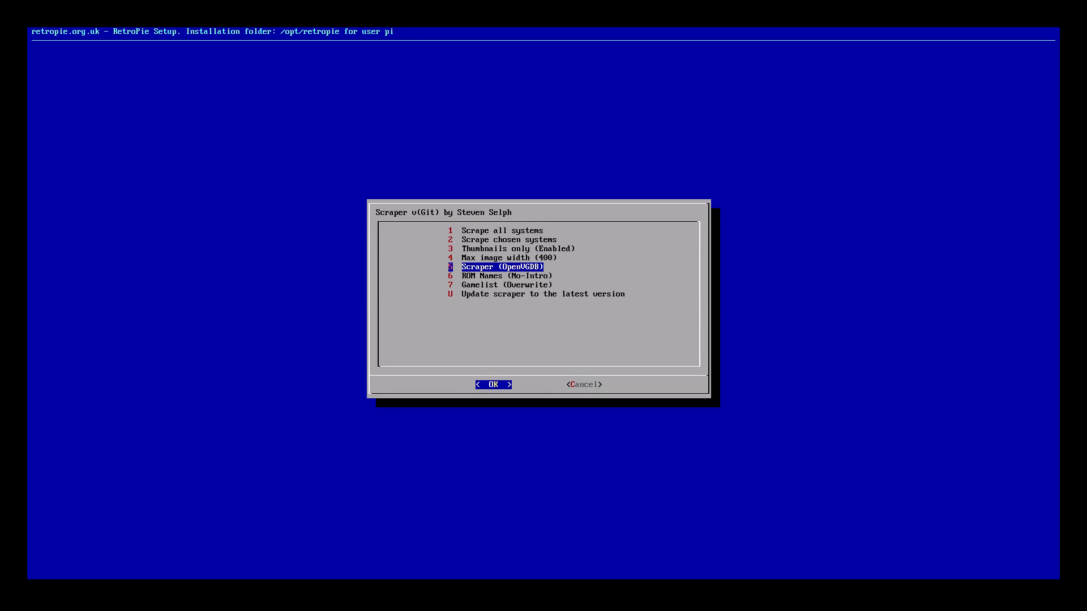
{"action": "key", "text": "Return"}
- Look through the remaining scraper options and start scraping all systems
{"action": "key", "text": "Down"}
{"action": "key", "text": "Down"}
{"action": "key", "text": "Down"}
{"action": "key", "text": "Down"}
{"action": "key", "text": "Down"}
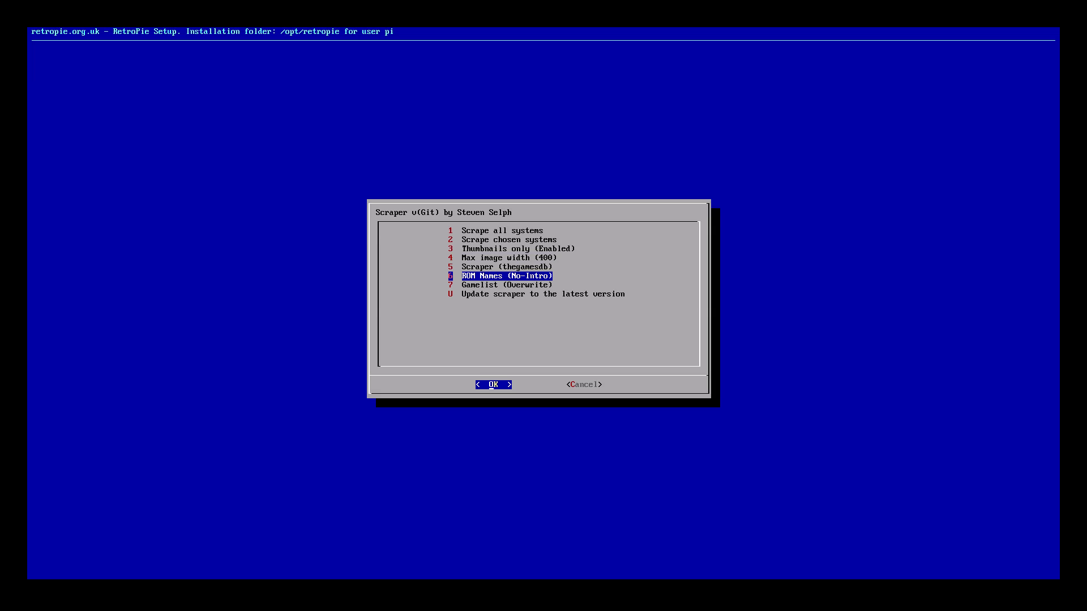
{"action": "key", "text": "Down"}
{"action": "key", "text": "Down"}
{"action": "key", "text": "Up"}
{"action": "key", "text": "Up"}
{"action": "key", "text": "Up"}
{"action": "key", "text": "Up"}
{"action": "key", "text": "Up"}
{"action": "key", "text": "Up"}
{"action": "key", "text": "Up"}
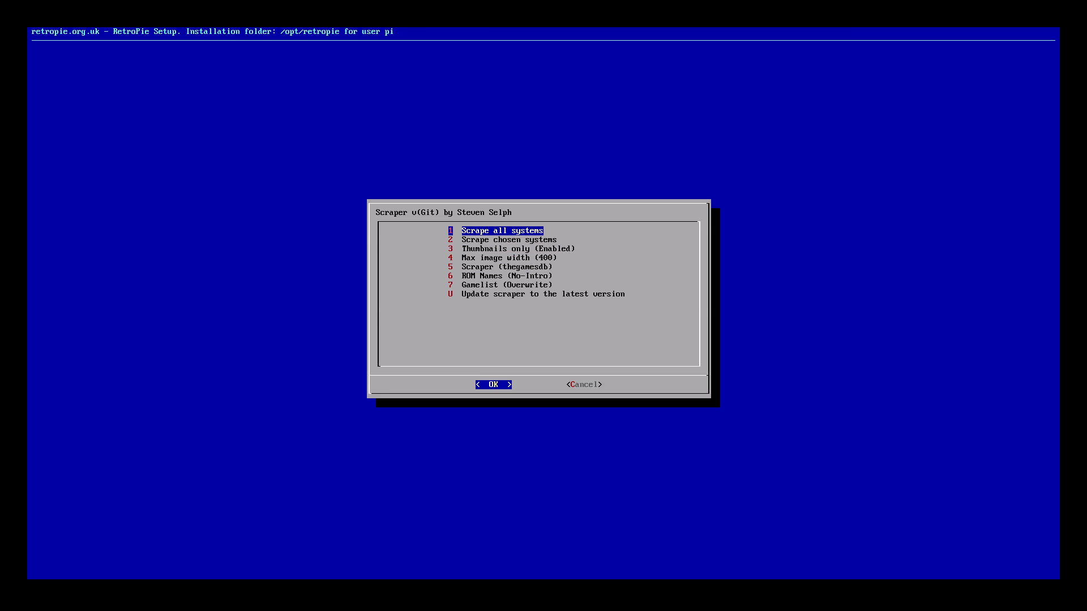
{"action": "key", "text": "Return"}
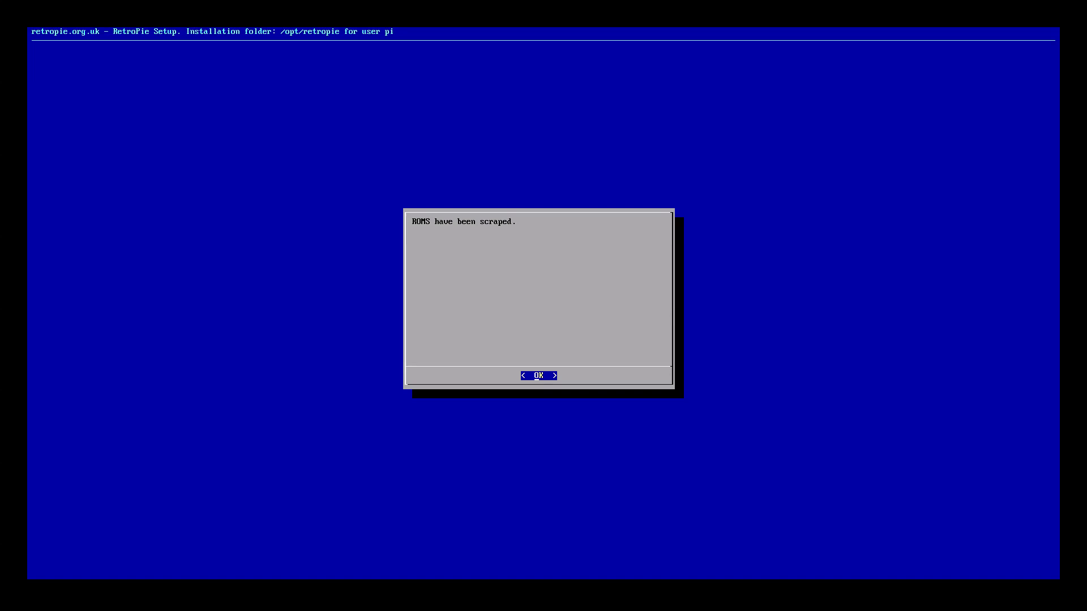
- Close the scraping message and leave the scraper and the task list, returning to the setup script's main options
{"action": "key", "text": "Return"}
{"action": "key", "text": "Right"}
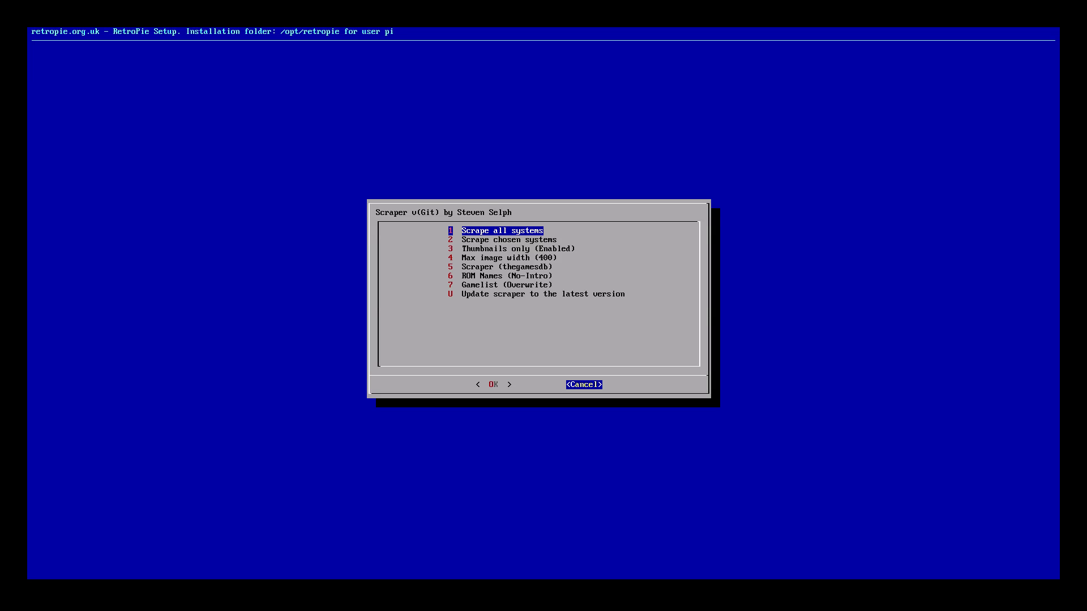
{"action": "key", "text": "Return"}
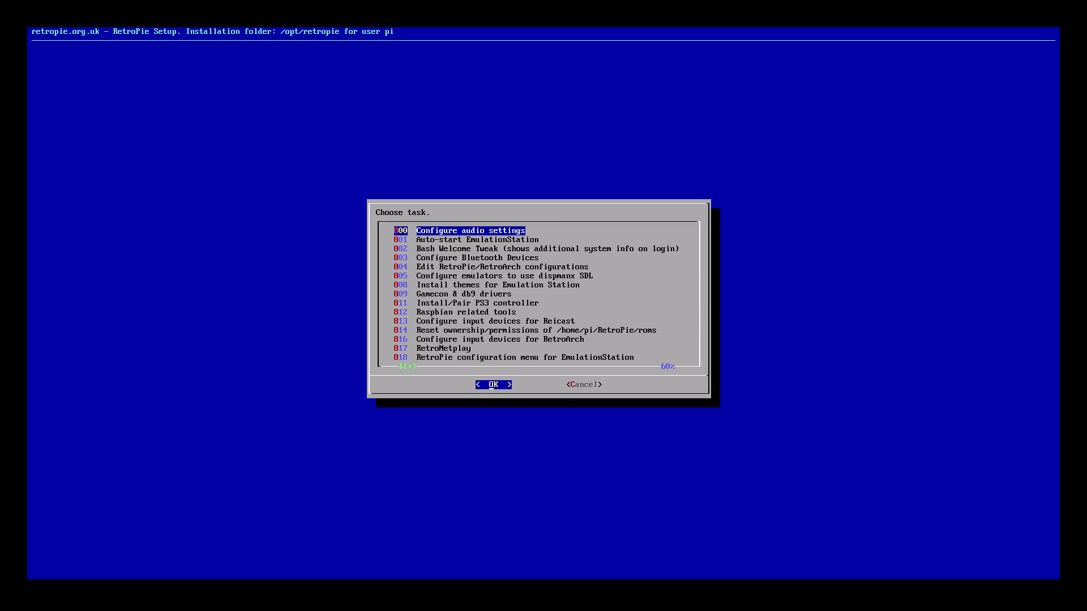
{"action": "key", "text": "Right"}
{"action": "key", "text": "Left"}
{"action": "key", "text": "Right"}
{"action": "key", "text": "Return"}
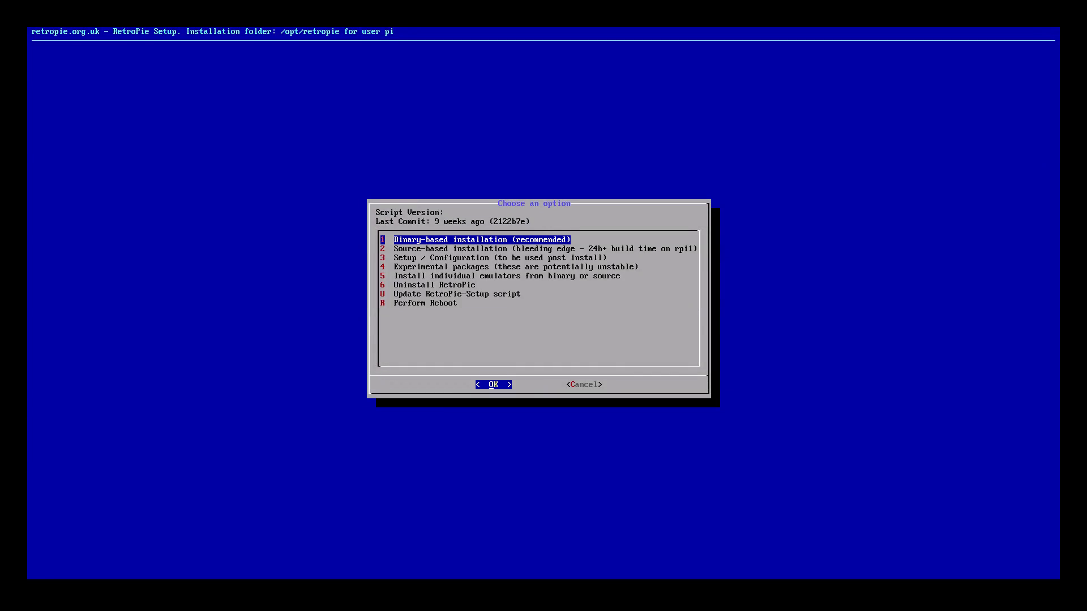
- Reboot the system with the setup script's Perform Reboot option
{"action": "key", "text": "Down"}
{"action": "key", "text": "Down"}
{"action": "key", "text": "Down"}
{"action": "key", "text": "Down"}
{"action": "key", "text": "Down"}
{"action": "key", "text": "Down"}
{"action": "key", "text": "Down"}
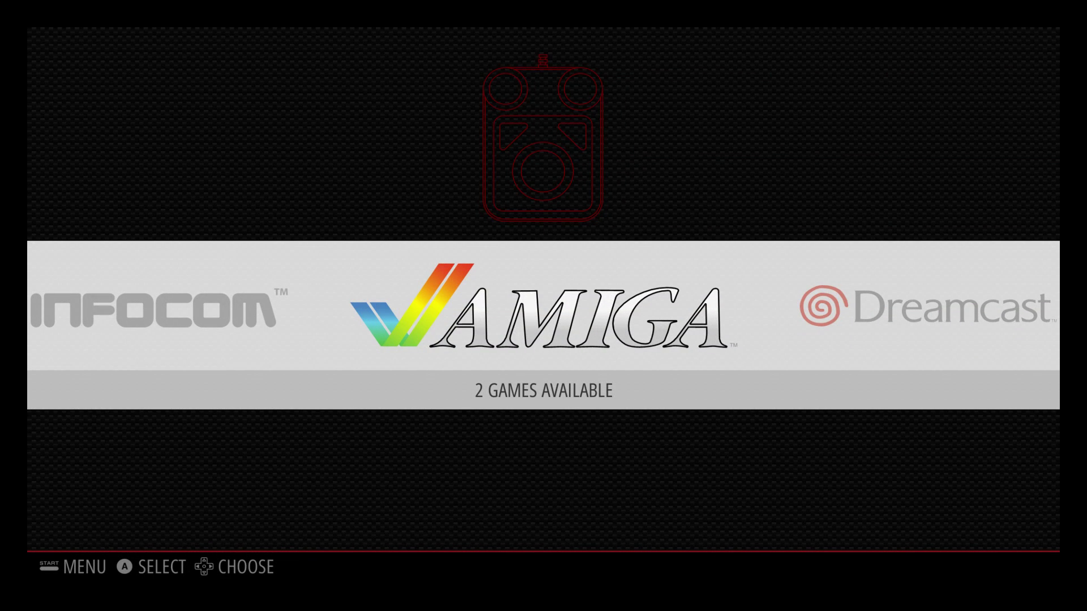
- Open the Game Boy Advance system and examine the box art and details scraped for its games
{"action": "key", "text": "Right"}
{"action": "key", "text": "Right"}
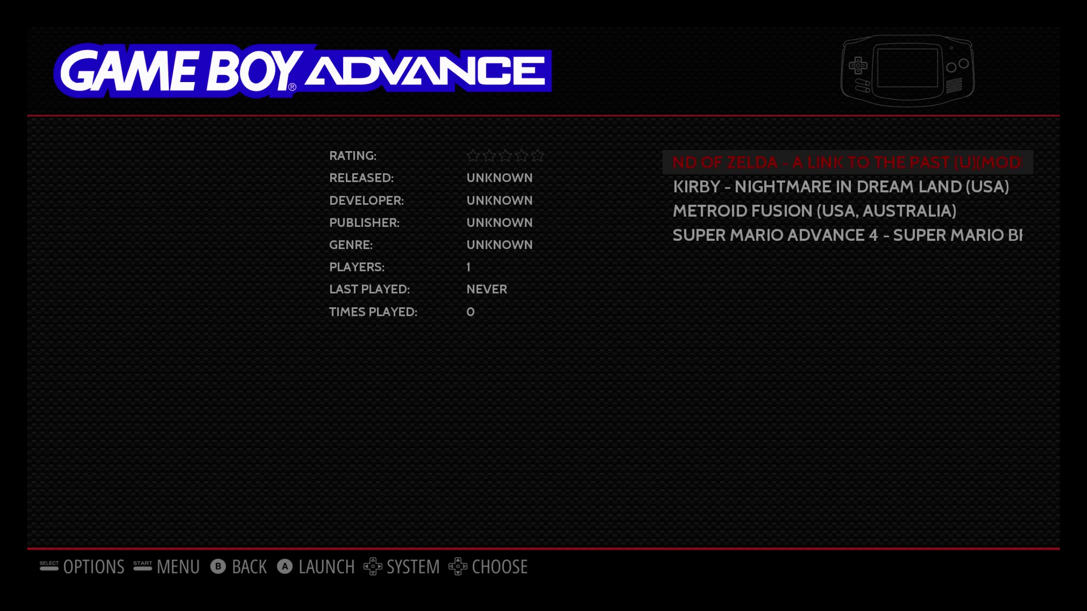
{"action": "key", "text": "Down"}
{"action": "key", "text": "Down"}
{"action": "key", "text": "Down"}
{"action": "key", "text": "Down"}
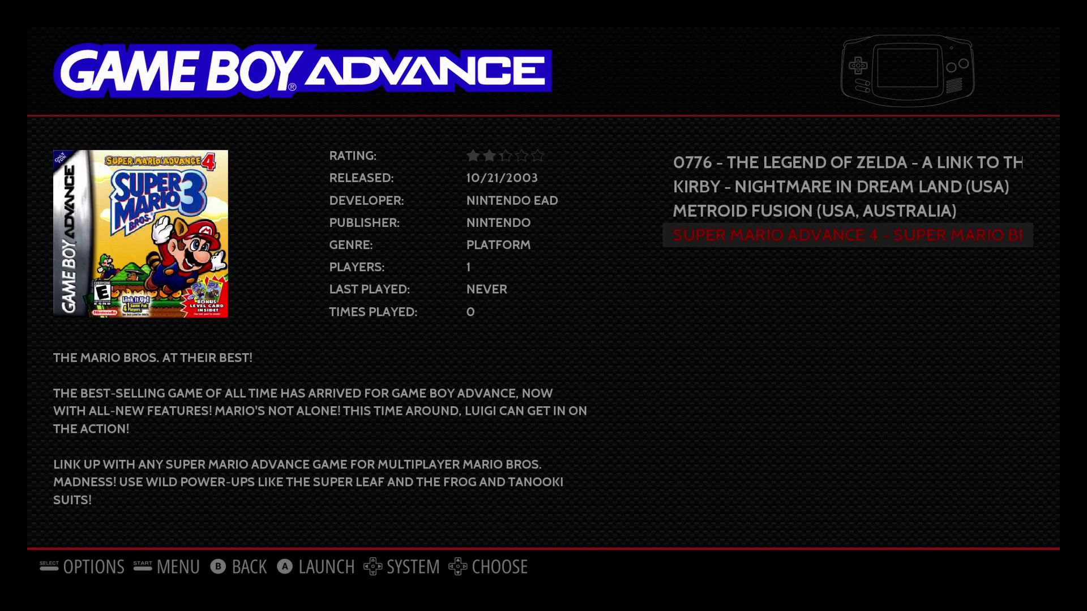
{"action": "key", "text": "Down"}
{"action": "key", "text": "Down"}
{"action": "key", "text": "Down"}
{"action": "key", "text": "Up"}
{"action": "key", "text": "Up"}
{"action": "key", "text": "Up"}
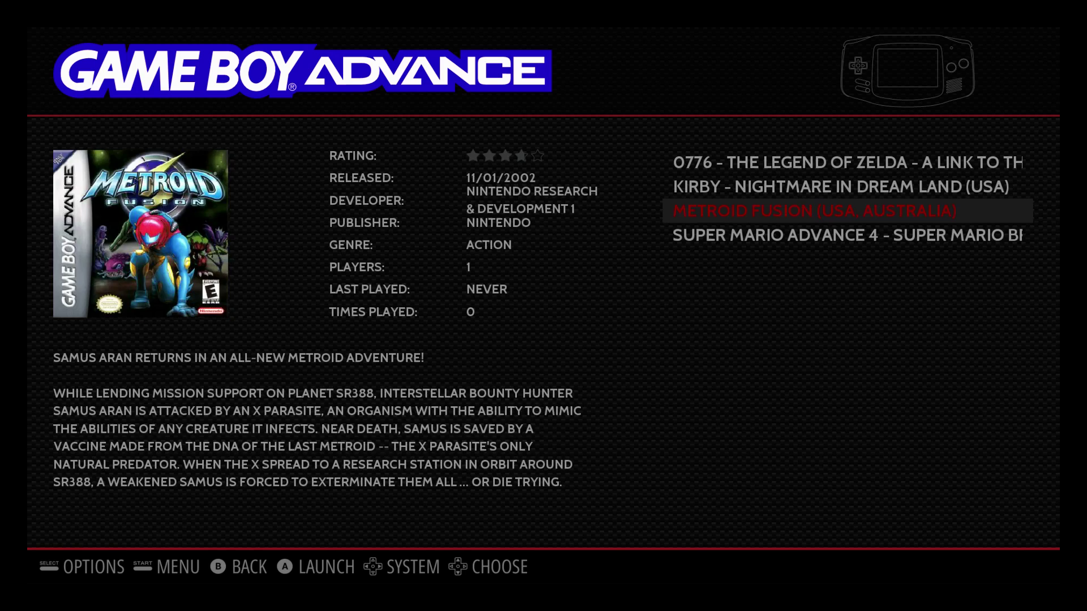
{"action": "key", "text": "Down"}
{"action": "key", "text": "Up"}
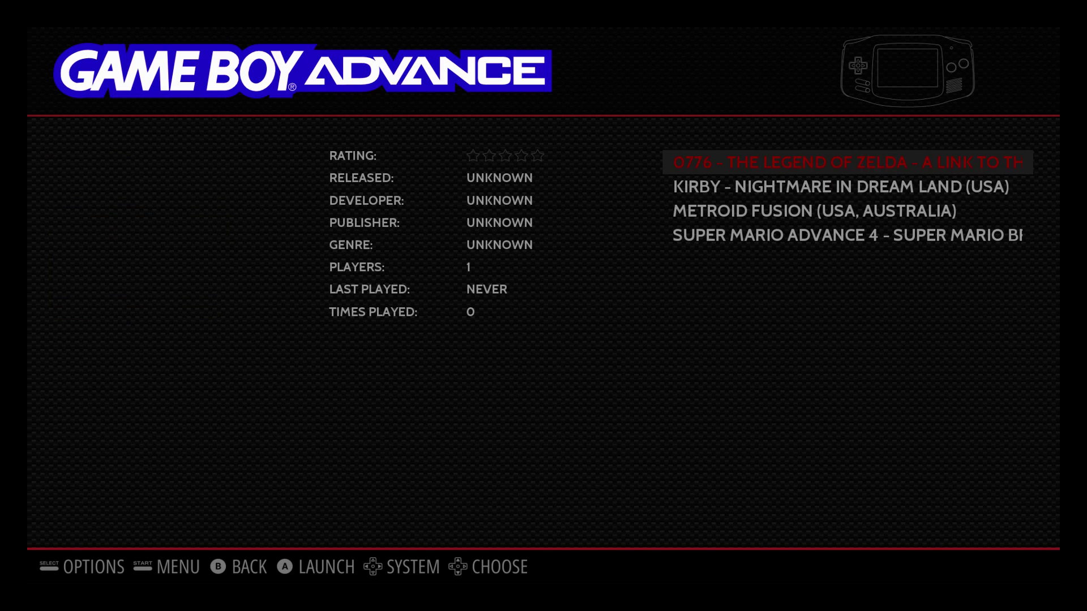
{"action": "key", "text": "Down"}
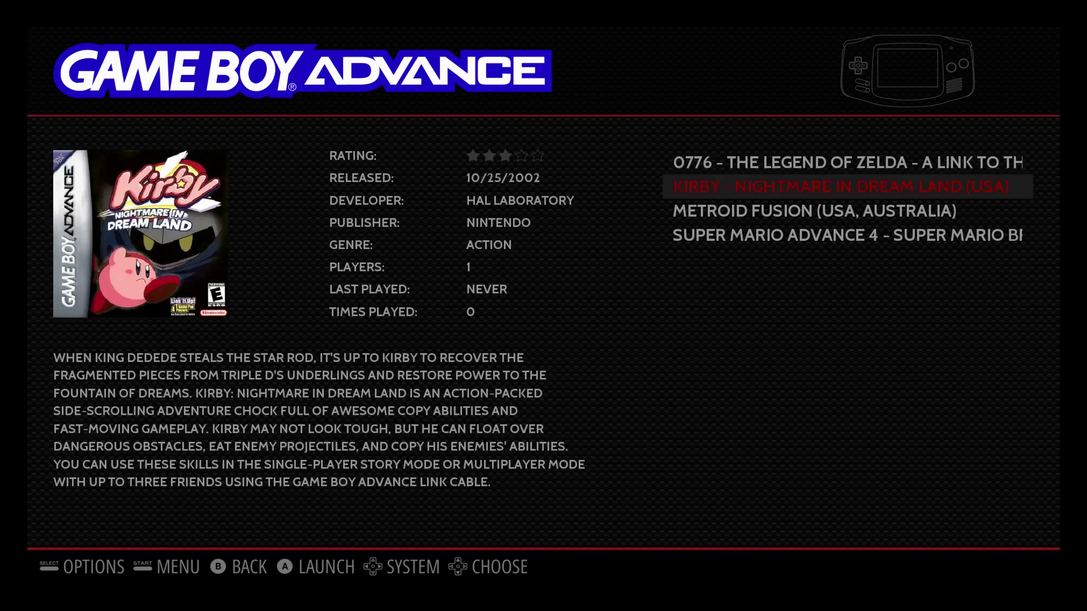
{"action": "key", "text": "Up"}
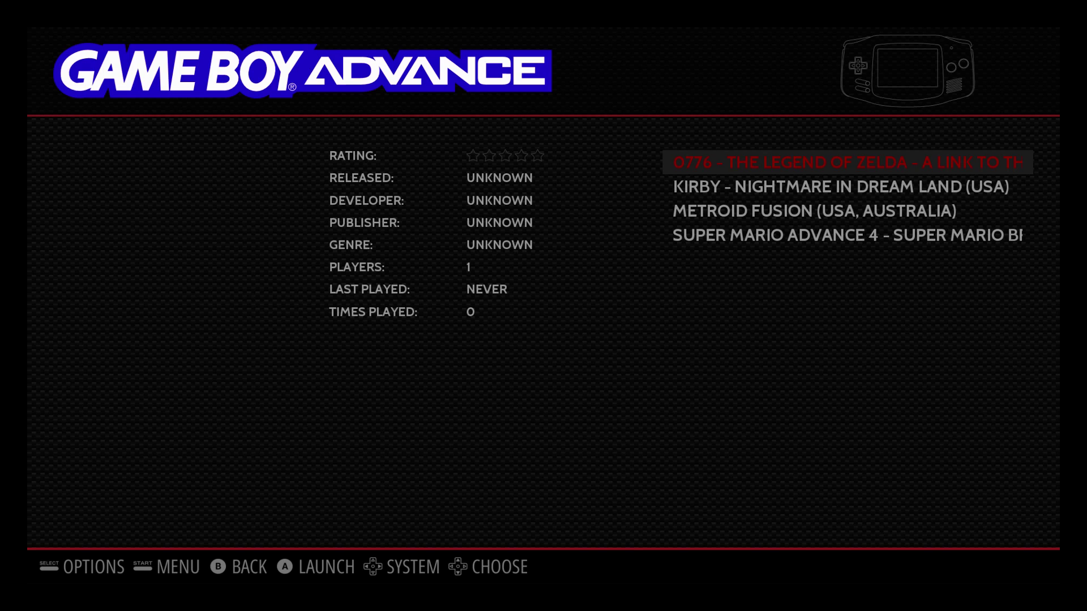
{"action": "key", "text": "Down"}
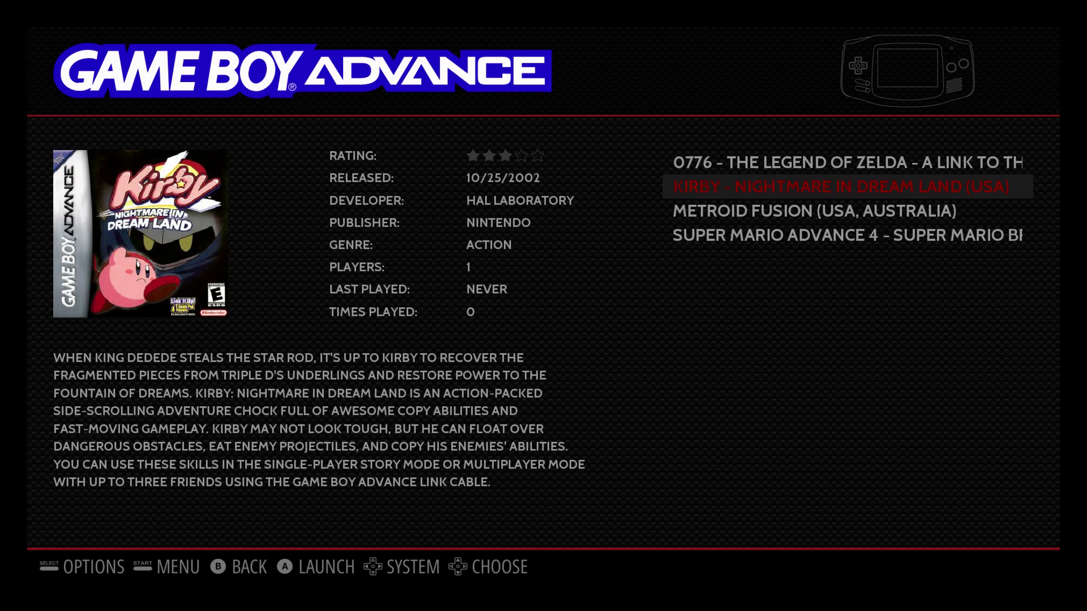
- Switch to the MAME system and examine the images and details scraped for its games
{"action": "key", "text": "Right"}
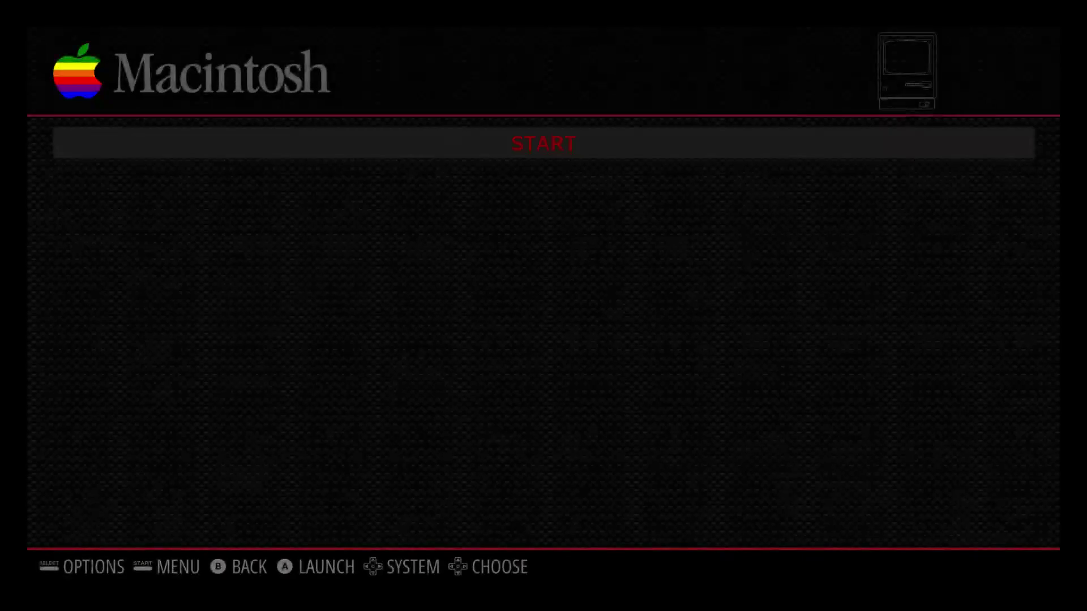
{"action": "key", "text": "Right"}
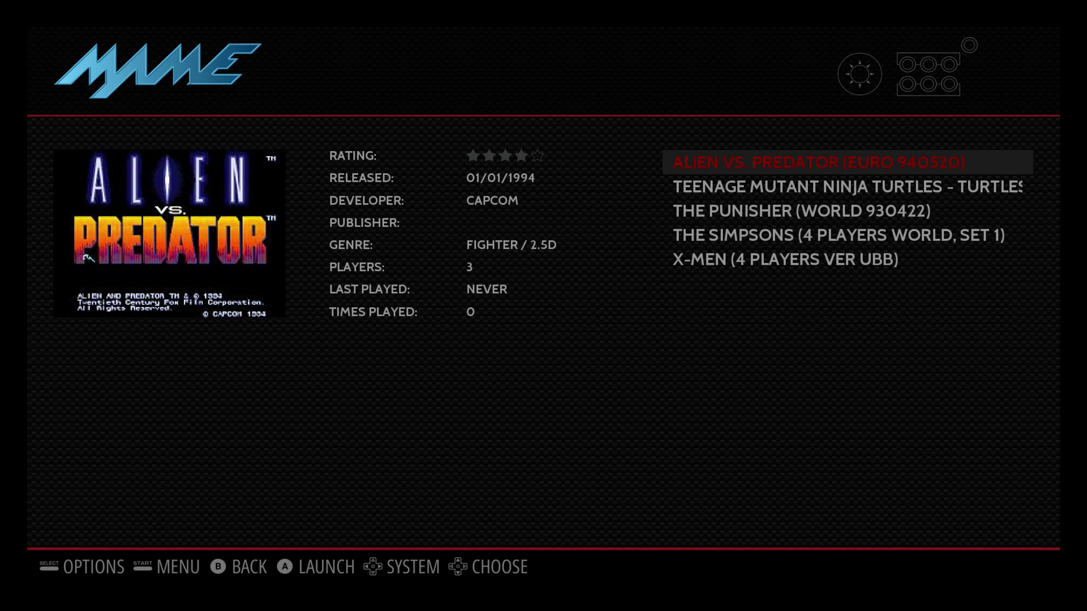
{"action": "key", "text": "Down"}
{"action": "key", "text": "Down"}
{"action": "key", "text": "Down"}
{"action": "key", "text": "Down"}
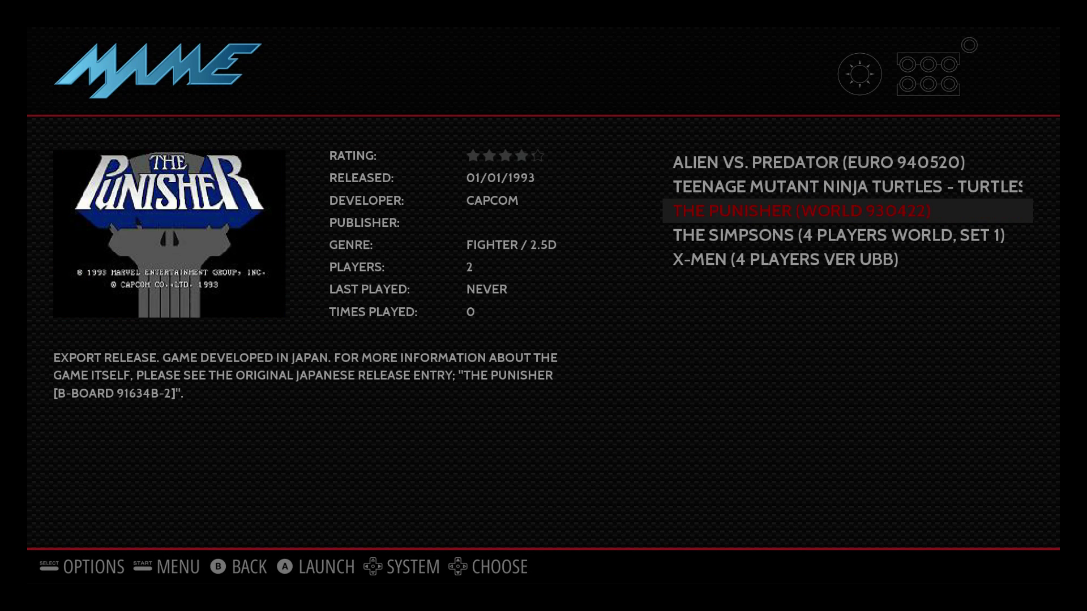
{"action": "key", "text": "Up"}
{"action": "key", "text": "Up"}
{"action": "key", "text": "Up"}
{"action": "key", "text": "Up"}
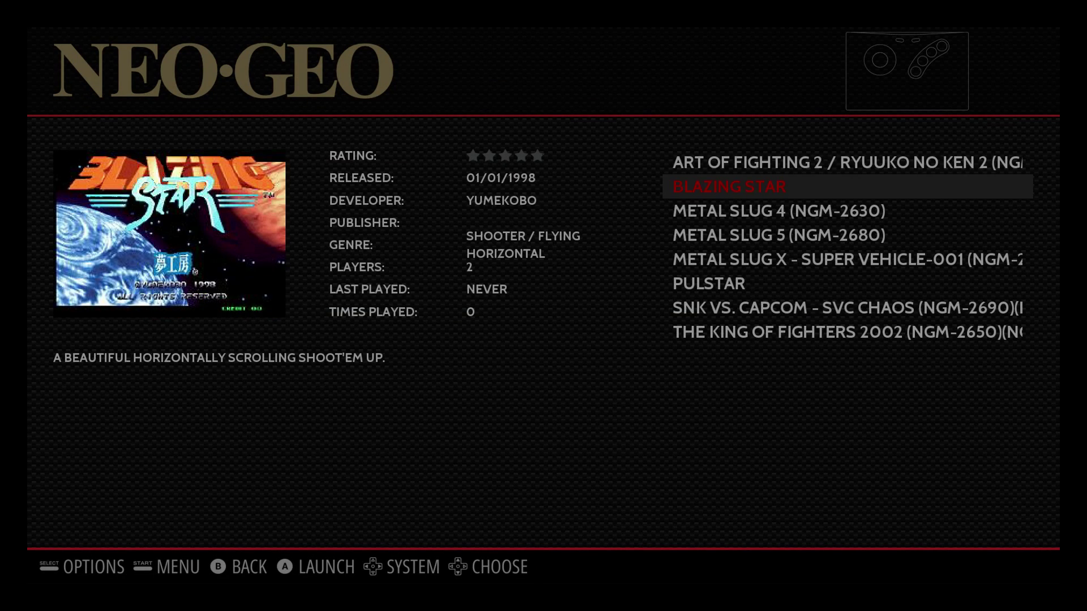
- Examine the scraped entries of the Neo Geo games from Blazing Star to The King of Fighters 2002
{"action": "key", "text": "Down"}
{"action": "key", "text": "Down"}
{"action": "key", "text": "Down"}
{"action": "key", "text": "Down"}
{"action": "key", "text": "Down"}
{"action": "key", "text": "Down"}
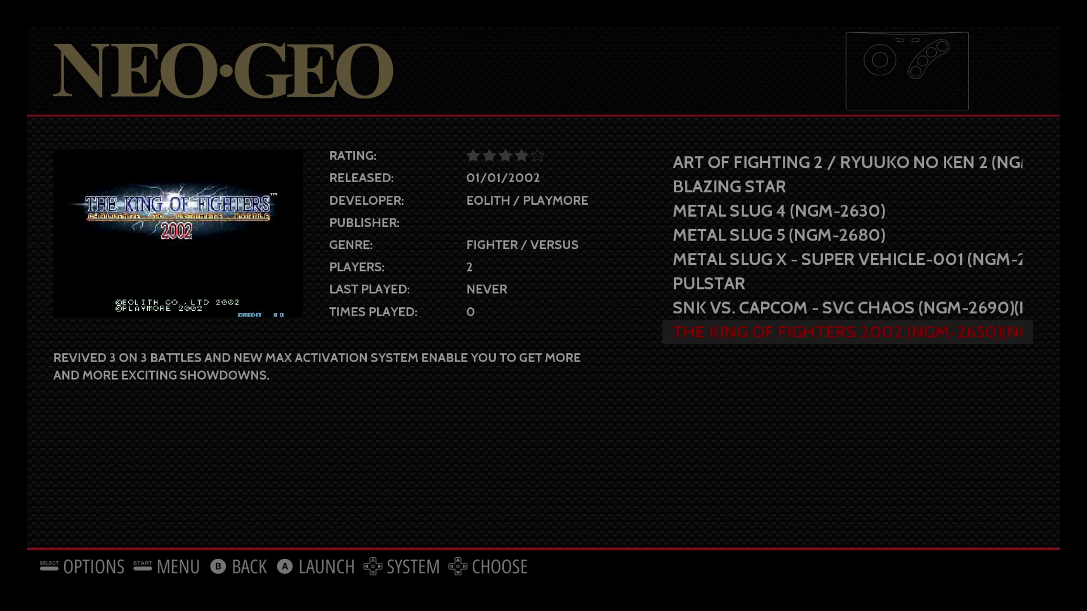
- Switch to the PlayStation system, compare the scraped details of its duplicate game entries, and return to the system selection
{"action": "key", "text": "Right"}
{"action": "key", "text": "Right"}
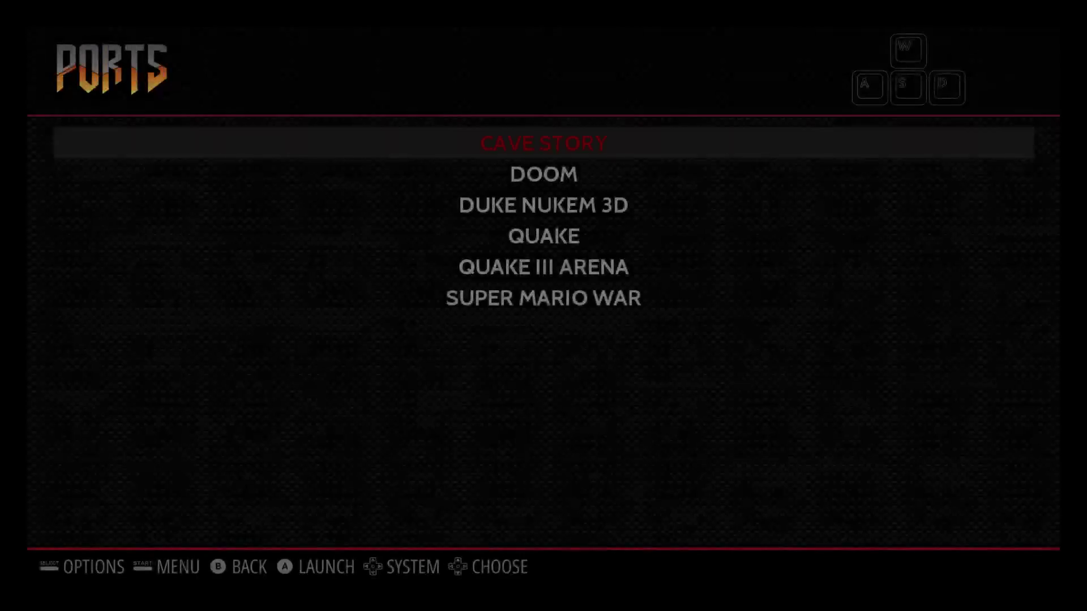
{"action": "key", "text": "Right"}
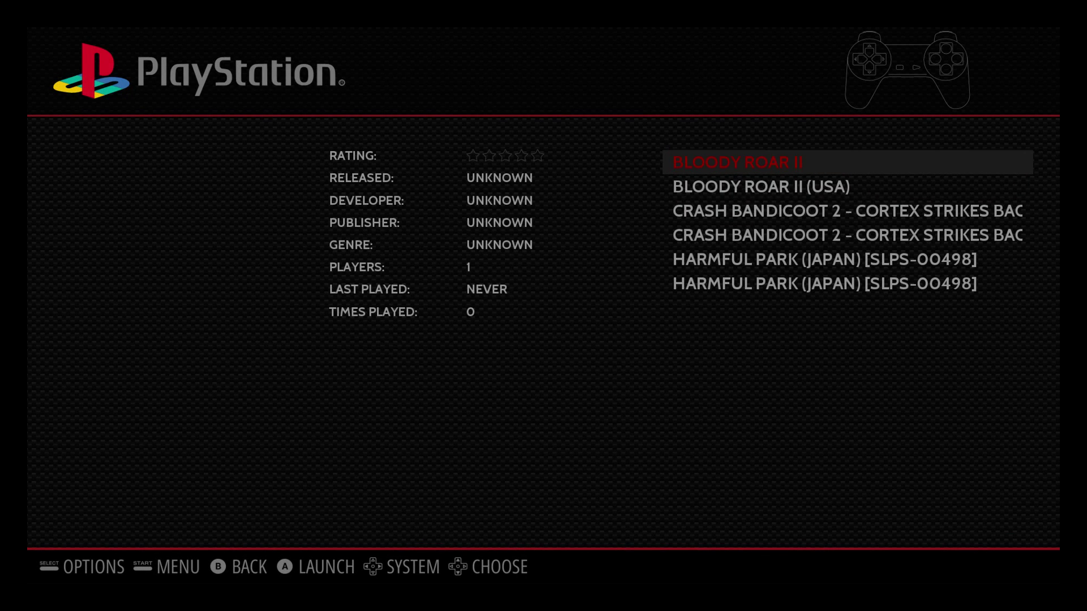
{"action": "key", "text": "Down"}
{"action": "key", "text": "Down"}
{"action": "key", "text": "Down"}
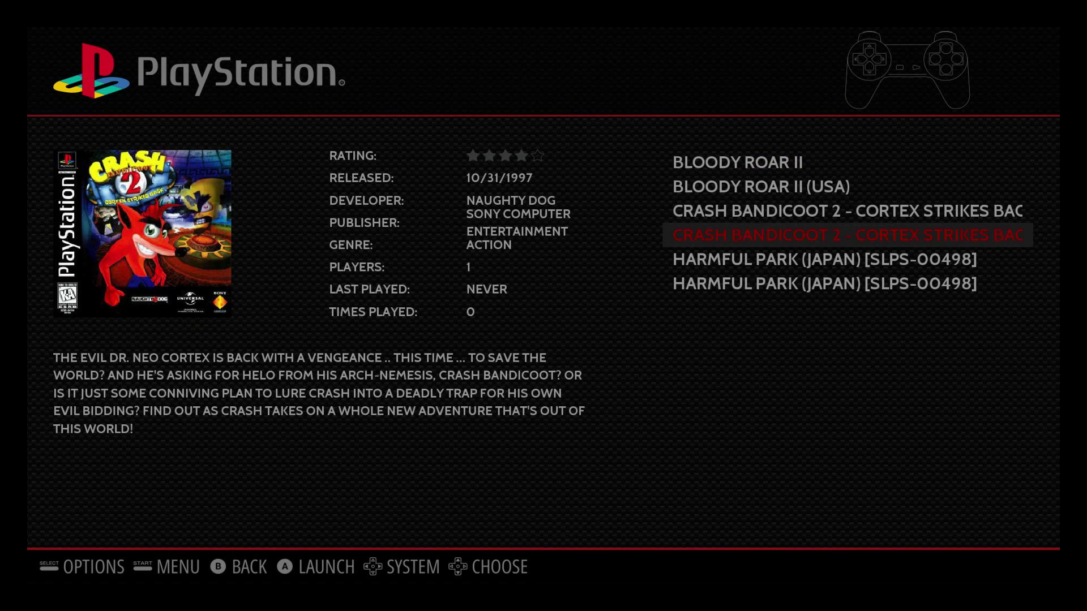
{"action": "key", "text": "Down"}
{"action": "key", "text": "Down"}
{"action": "key", "text": "Up"}
{"action": "key", "text": "Down"}
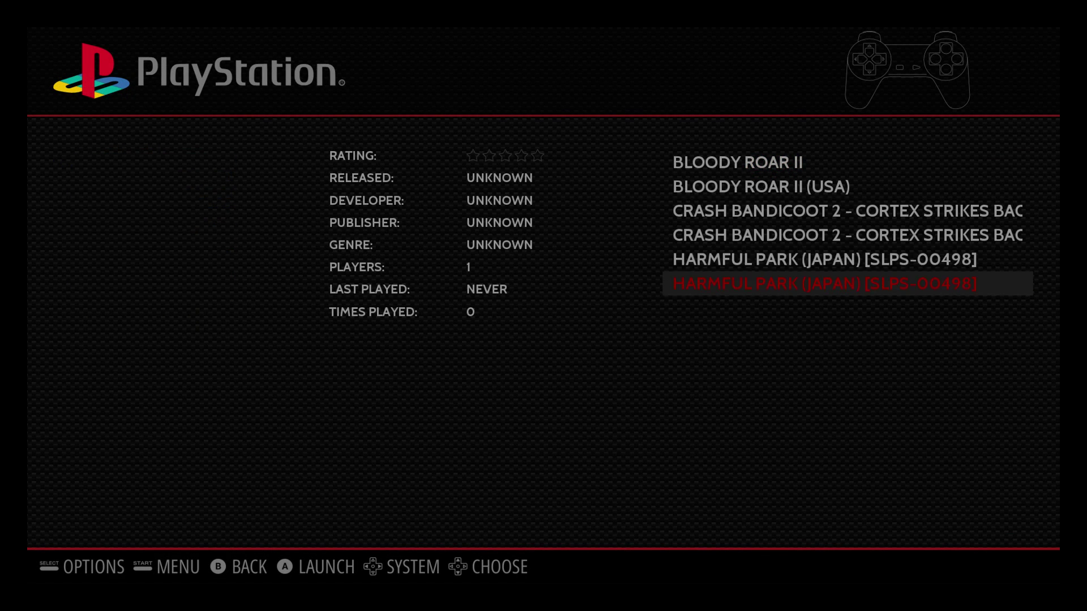
{"action": "key", "text": "Up"}
{"action": "key", "text": "Up"}
{"action": "key", "text": "Down"}
{"action": "key", "text": "Down"}
{"action": "key", "text": "Up"}
{"action": "key", "text": "Down"}
{"action": "key", "text": "Up"}
{"action": "key", "text": "Up"}
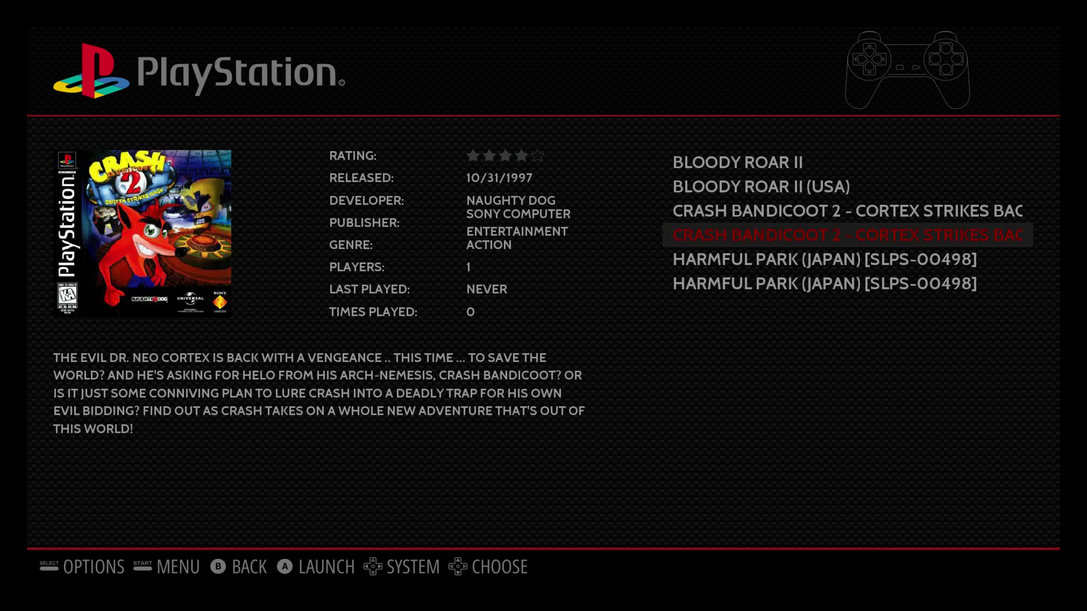
{"action": "key", "text": "Escape"}
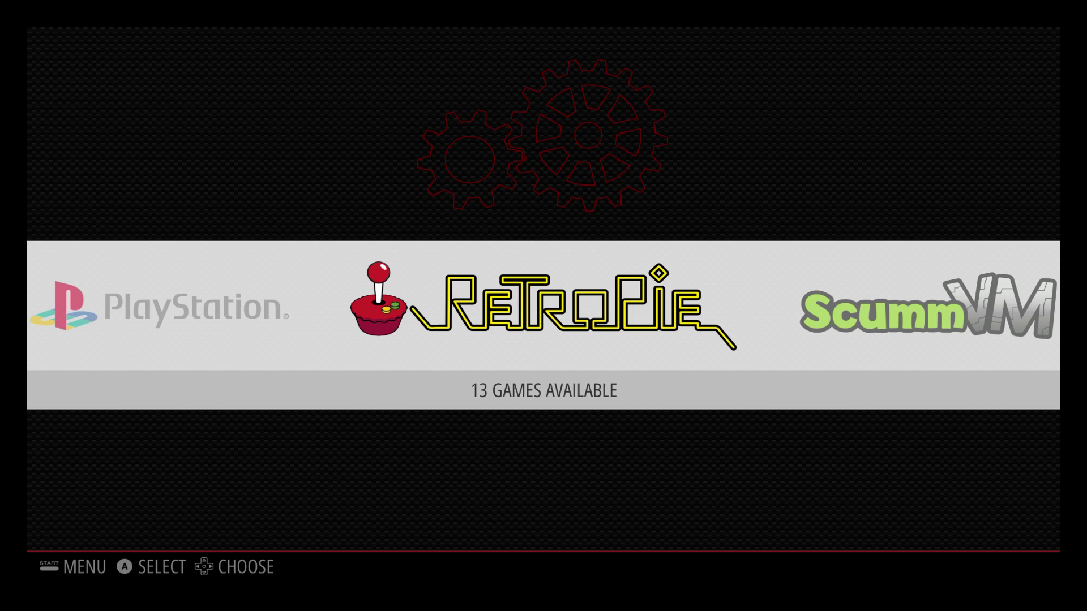